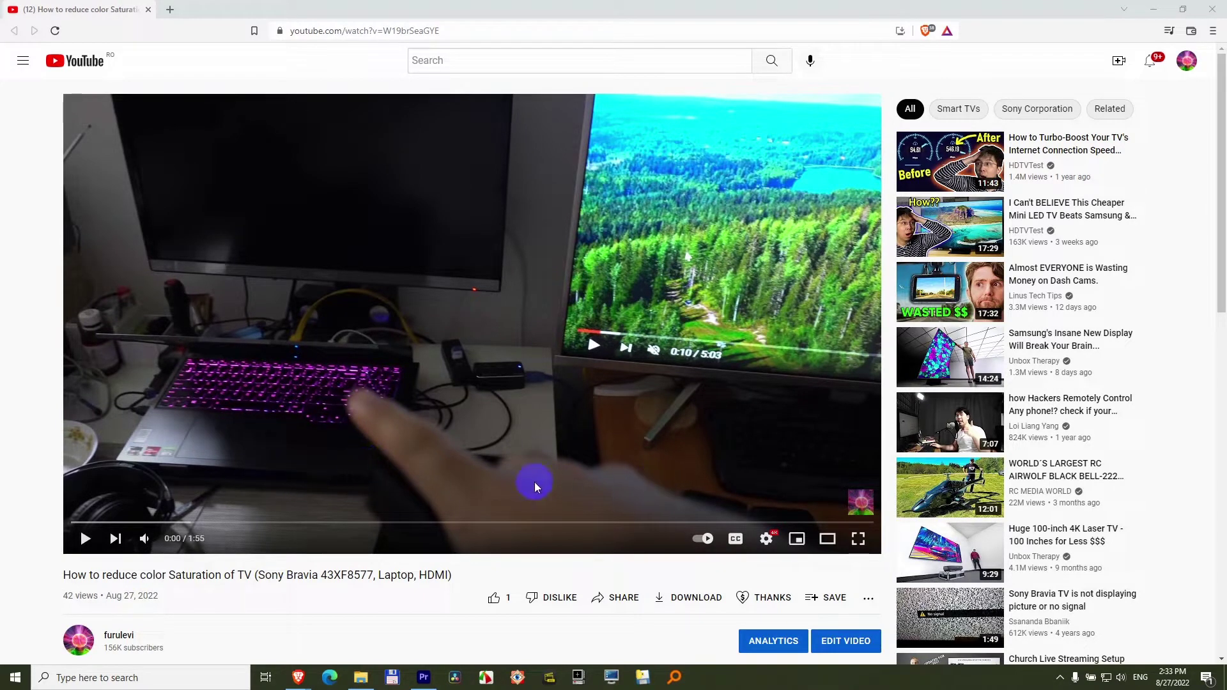
- Play the TV colour saturation video for a few seconds, then pause it at 0:03
{"action": "left_click", "coordinate": [86, 538]}
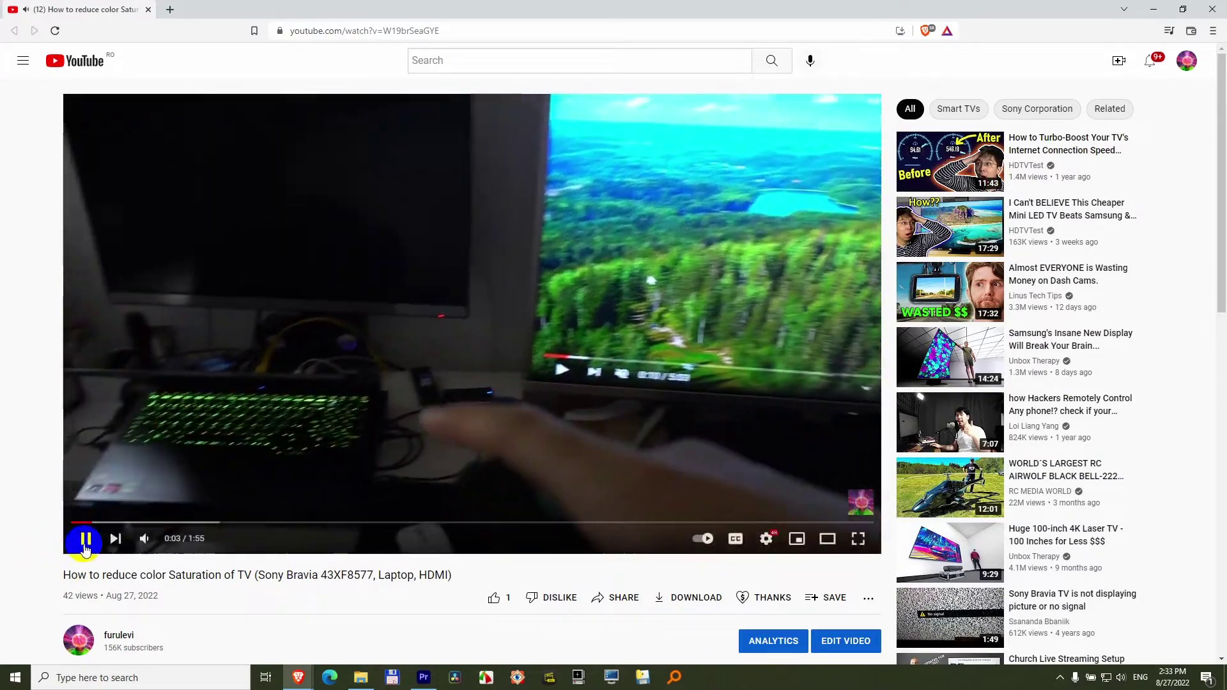
{"action": "left_click", "coordinate": [86, 540]}
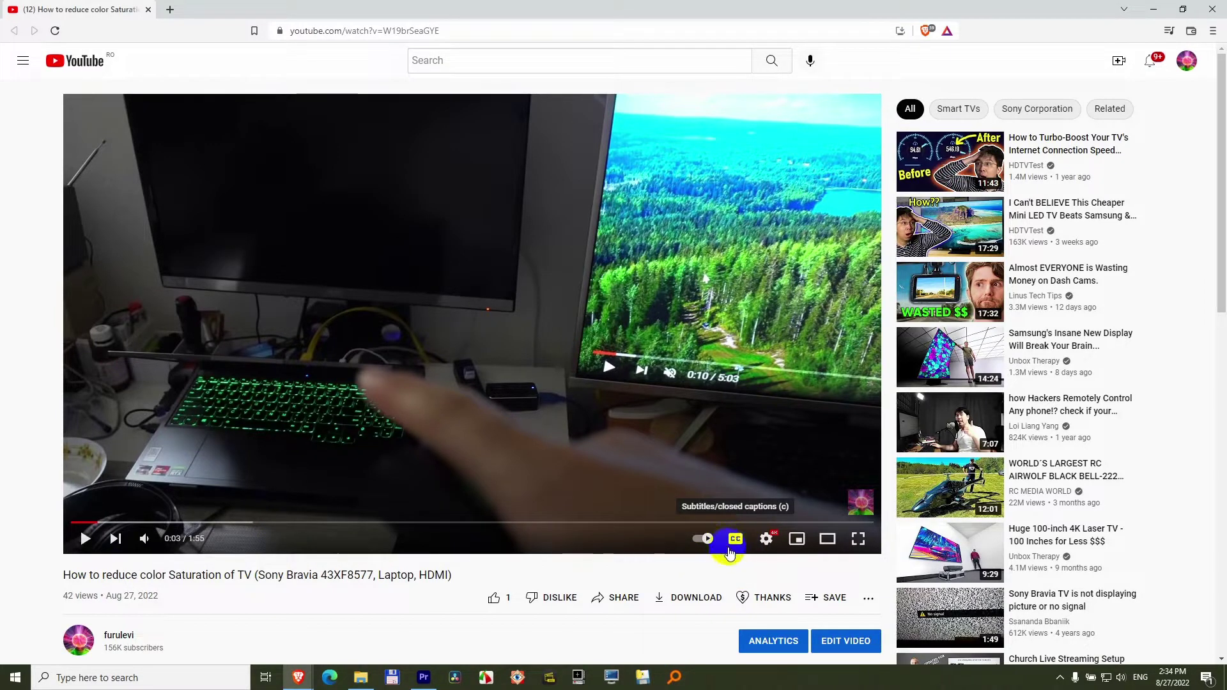
- Toggle English captions on and off with the CC button and C key, ending with them on
{"action": "left_click", "coordinate": [735, 539]}
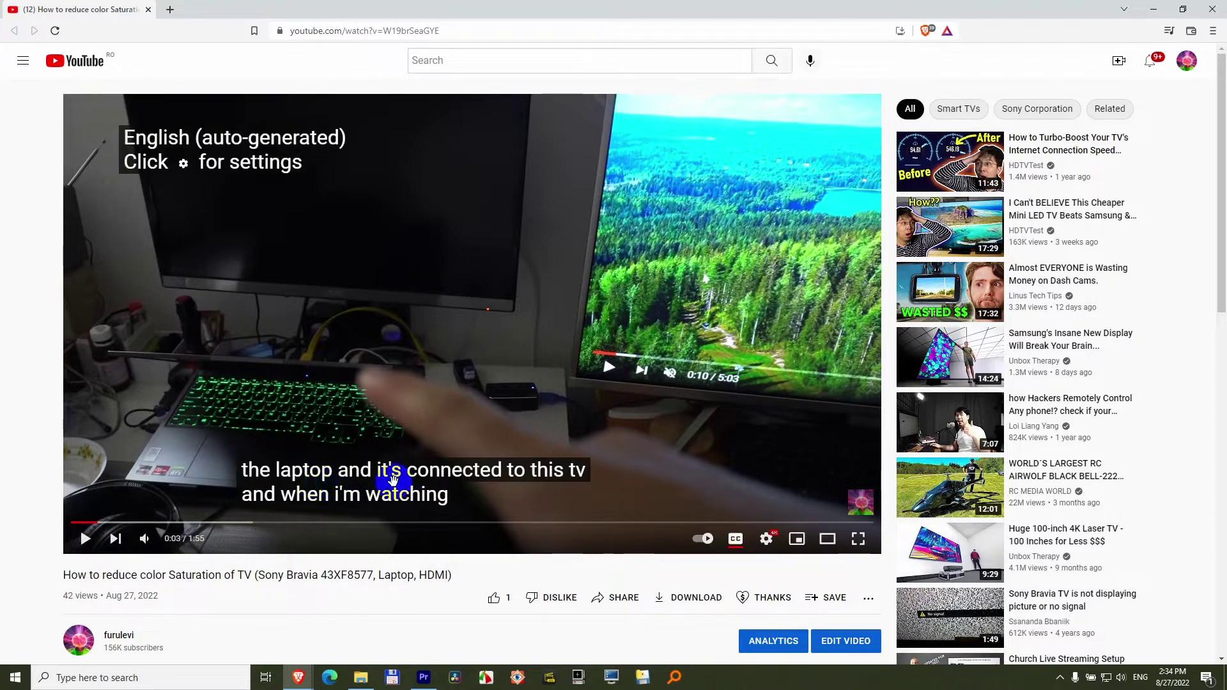
{"action": "left_click", "coordinate": [734, 539]}
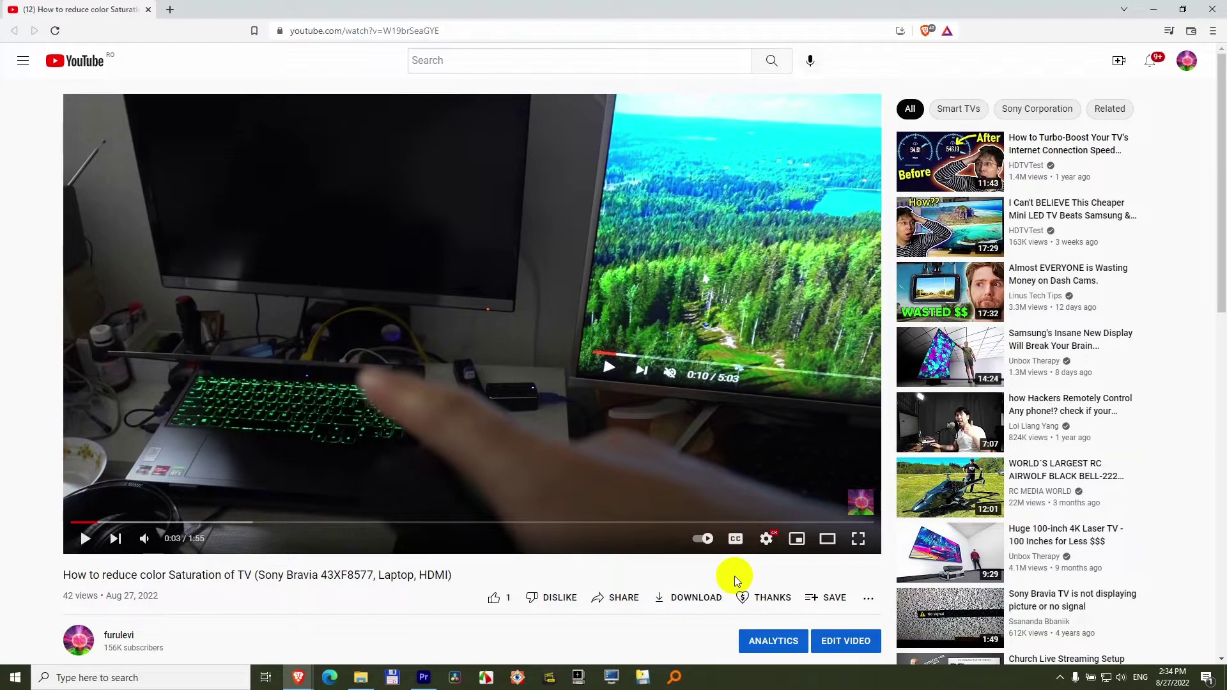
{"action": "key", "text": "c"}
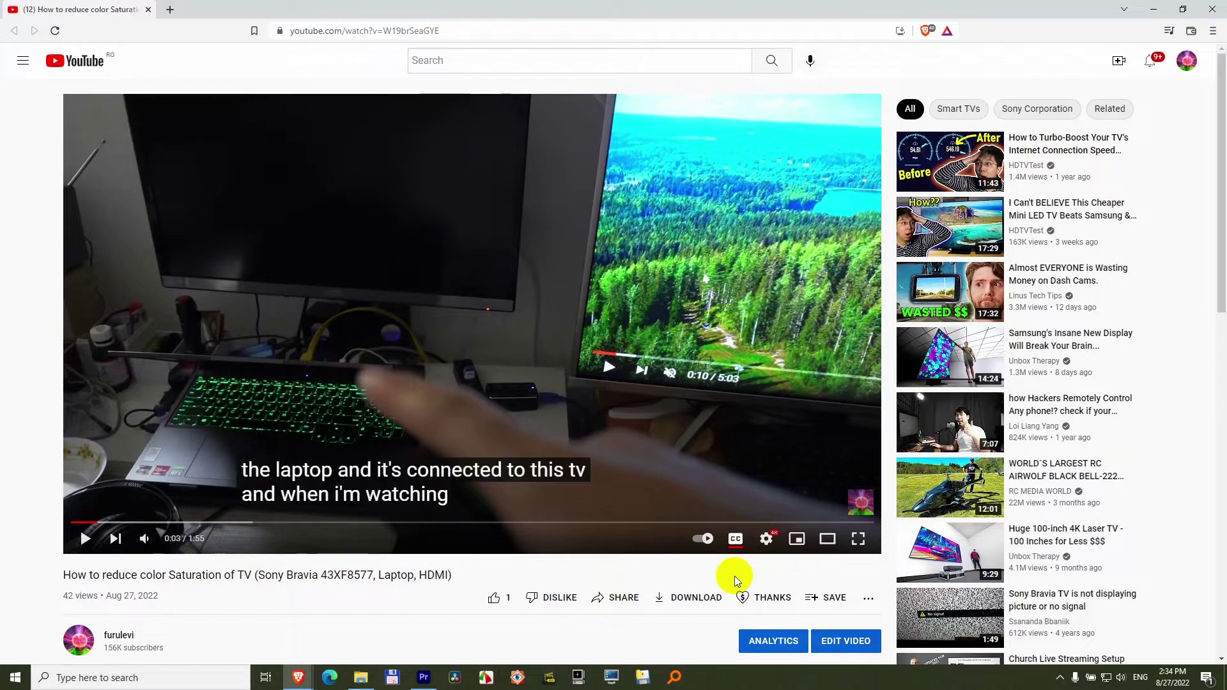
{"action": "key", "text": "c"}
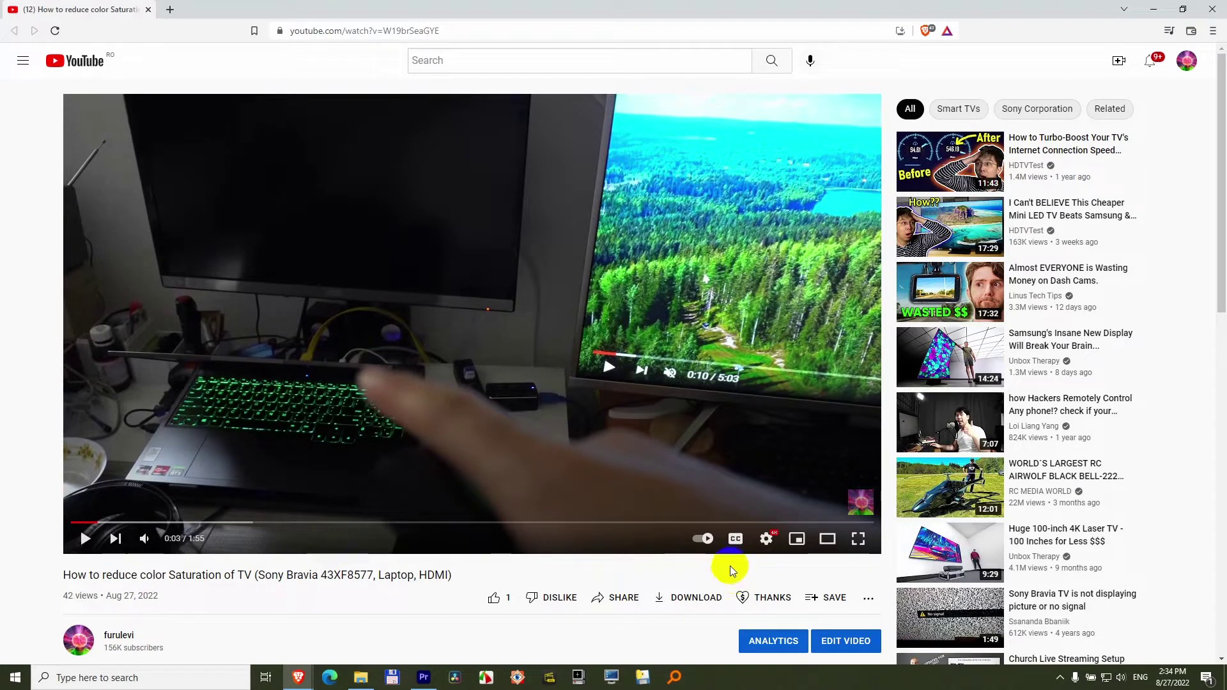
{"action": "left_click", "coordinate": [735, 540]}
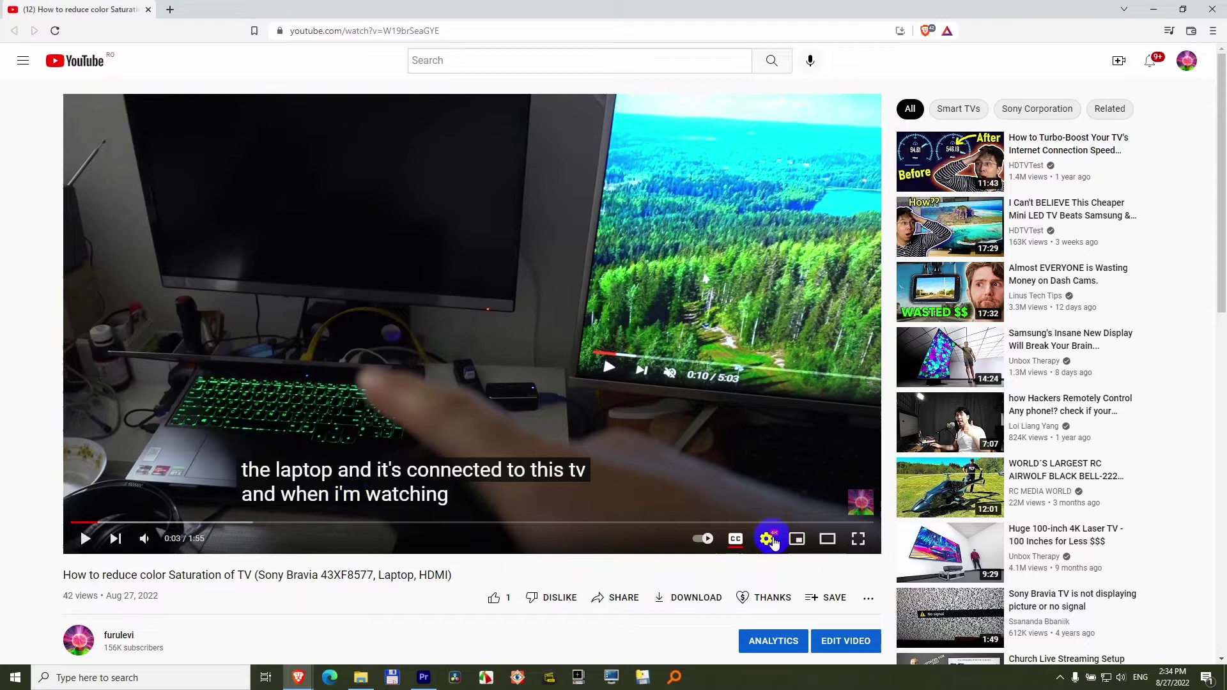
- Open the auto-translate language list under Settings > Subtitles/CC to pick Macedonian
{"action": "left_click", "coordinate": [767, 540]}
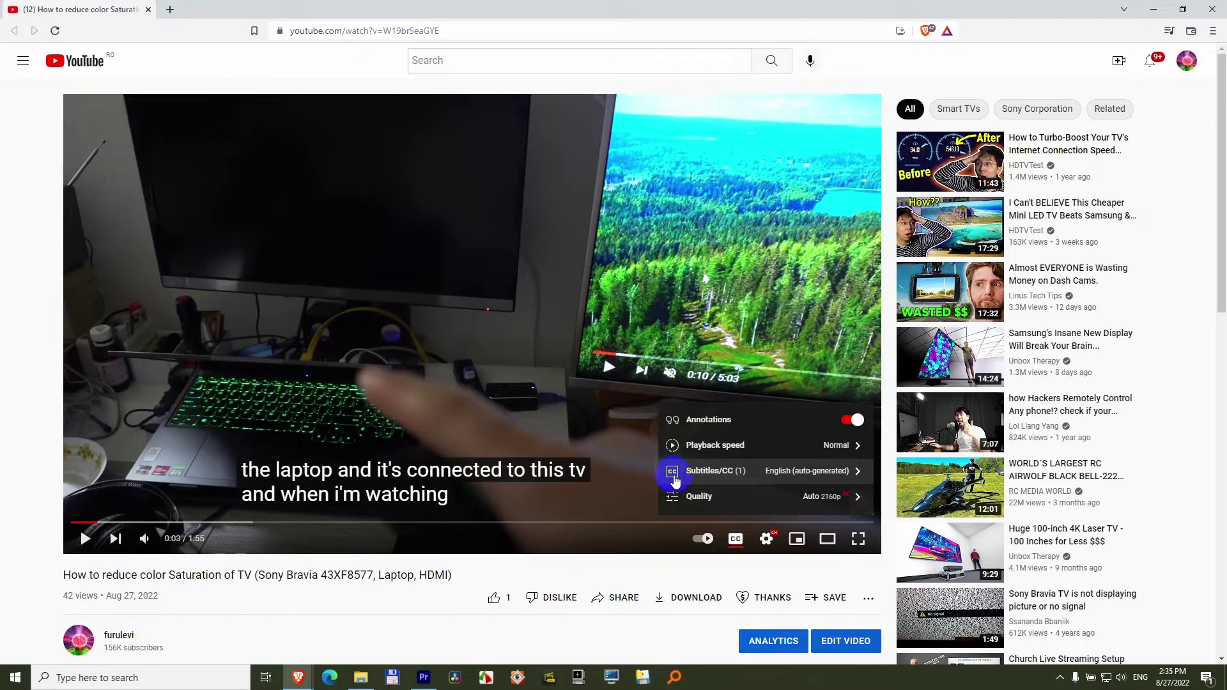
{"action": "left_click", "coordinate": [702, 471]}
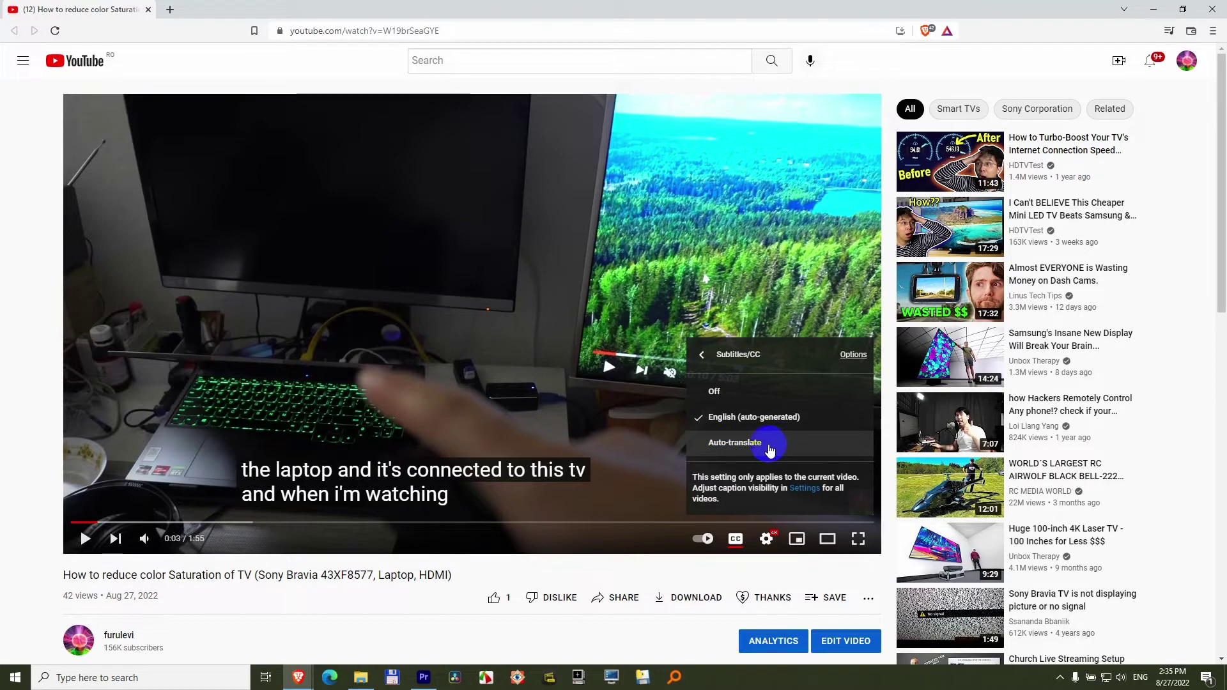
{"action": "left_click", "coordinate": [770, 446]}
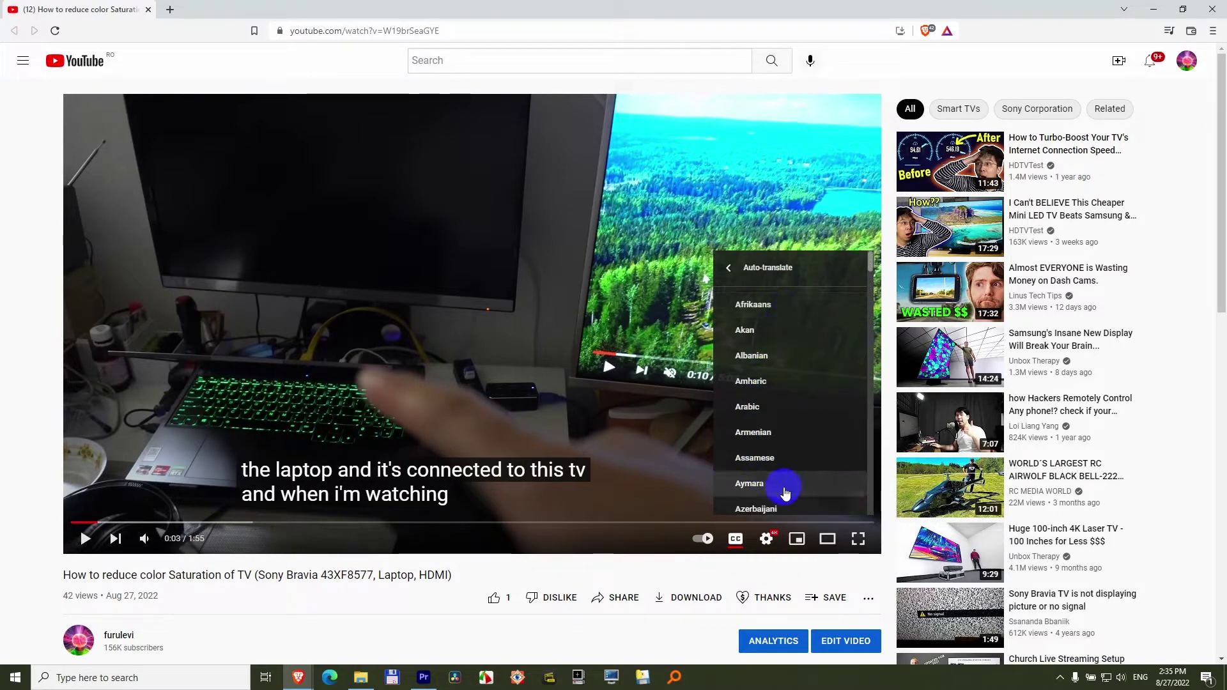
{"action": "scroll", "coordinate": [870, 420], "scroll_direction": "down", "scroll_amount": 3}
{"action": "scroll", "coordinate": [871, 420], "scroll_direction": "down", "scroll_amount": 3}
{"action": "scroll", "coordinate": [870, 420], "scroll_direction": "down", "scroll_amount": 3}
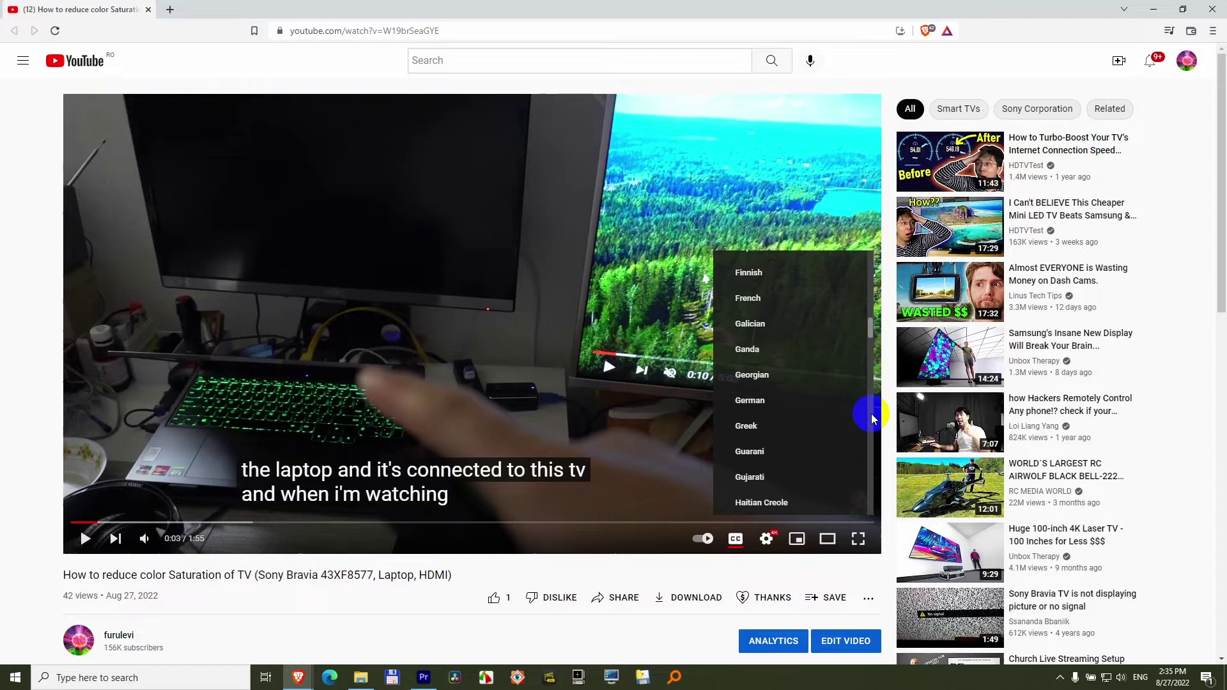
{"action": "scroll", "coordinate": [871, 419], "scroll_direction": "down", "scroll_amount": 2}
{"action": "scroll", "coordinate": [872, 418], "scroll_direction": "down", "scroll_amount": 3}
{"action": "scroll", "coordinate": [873, 419], "scroll_direction": "down", "scroll_amount": 3}
{"action": "scroll", "coordinate": [872, 419], "scroll_direction": "down", "scroll_amount": 3}
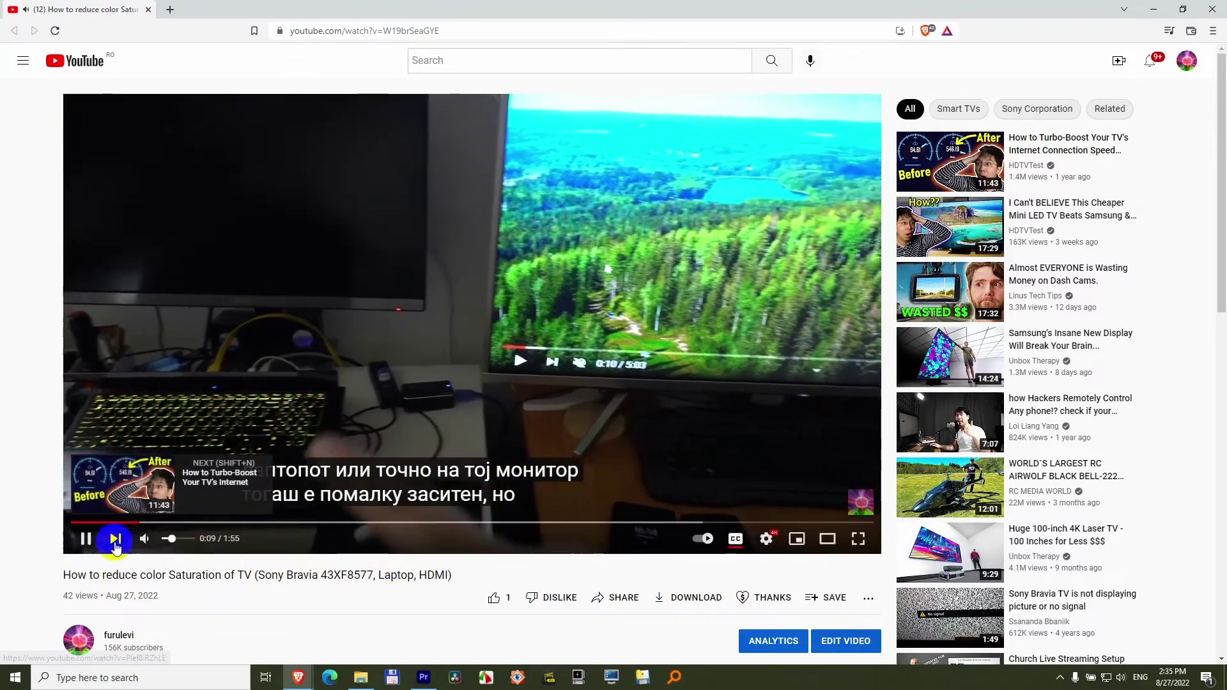
- Mute the video and change the subtitle auto-translation from Macedonian to Czech
{"action": "left_click", "coordinate": [143, 538]}
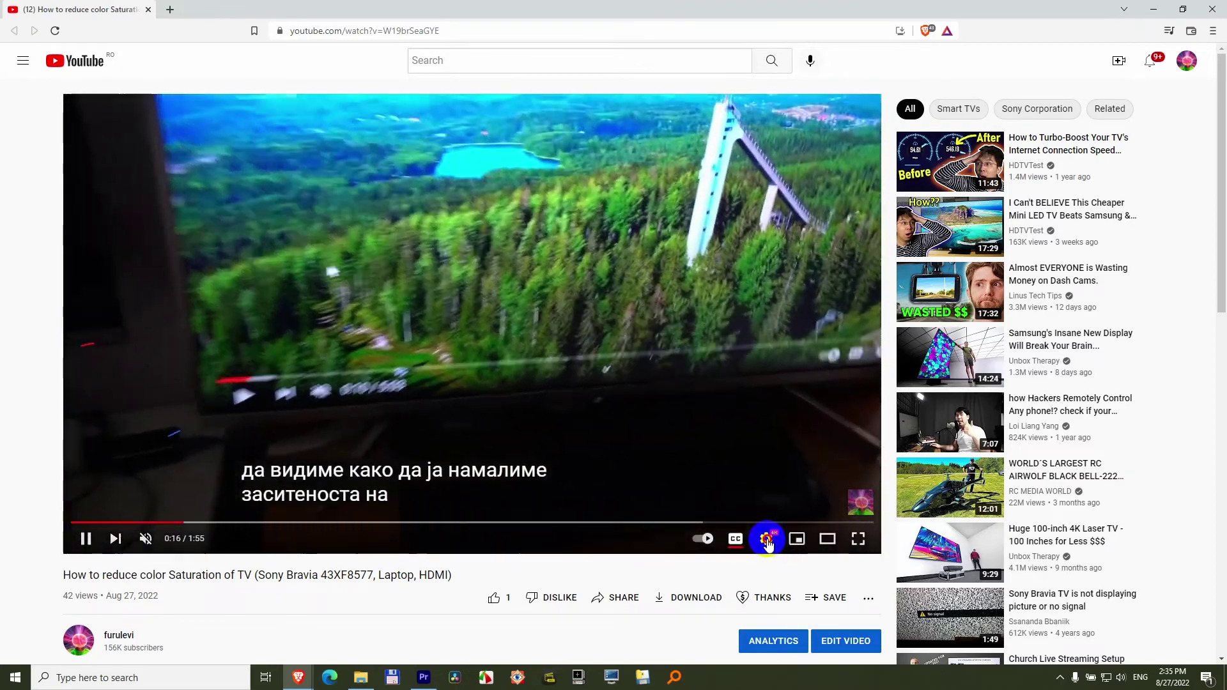
{"action": "left_click", "coordinate": [767, 538]}
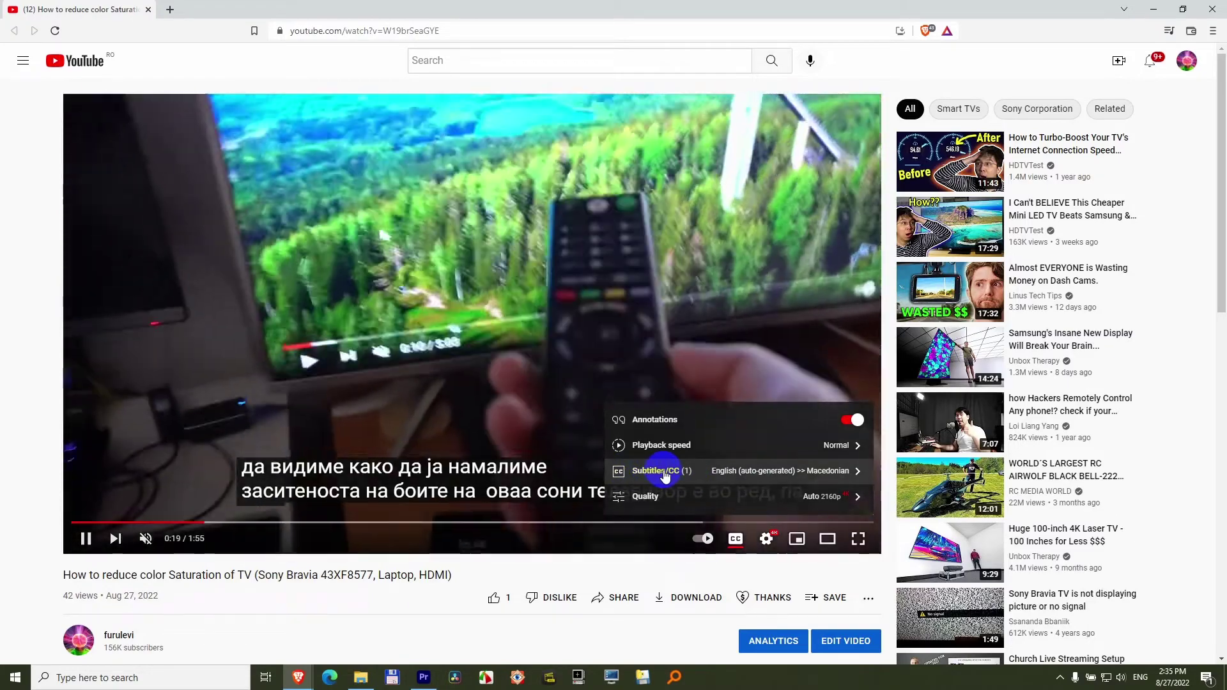
{"action": "left_click", "coordinate": [665, 471]}
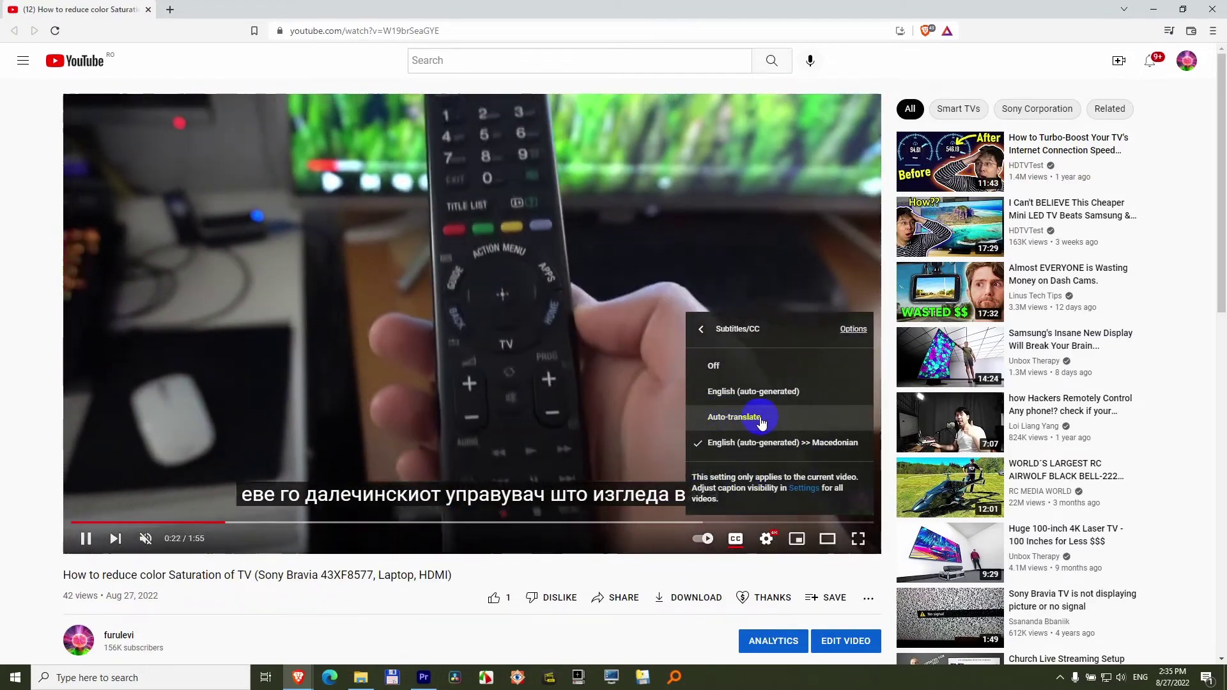
{"action": "left_click", "coordinate": [734, 416]}
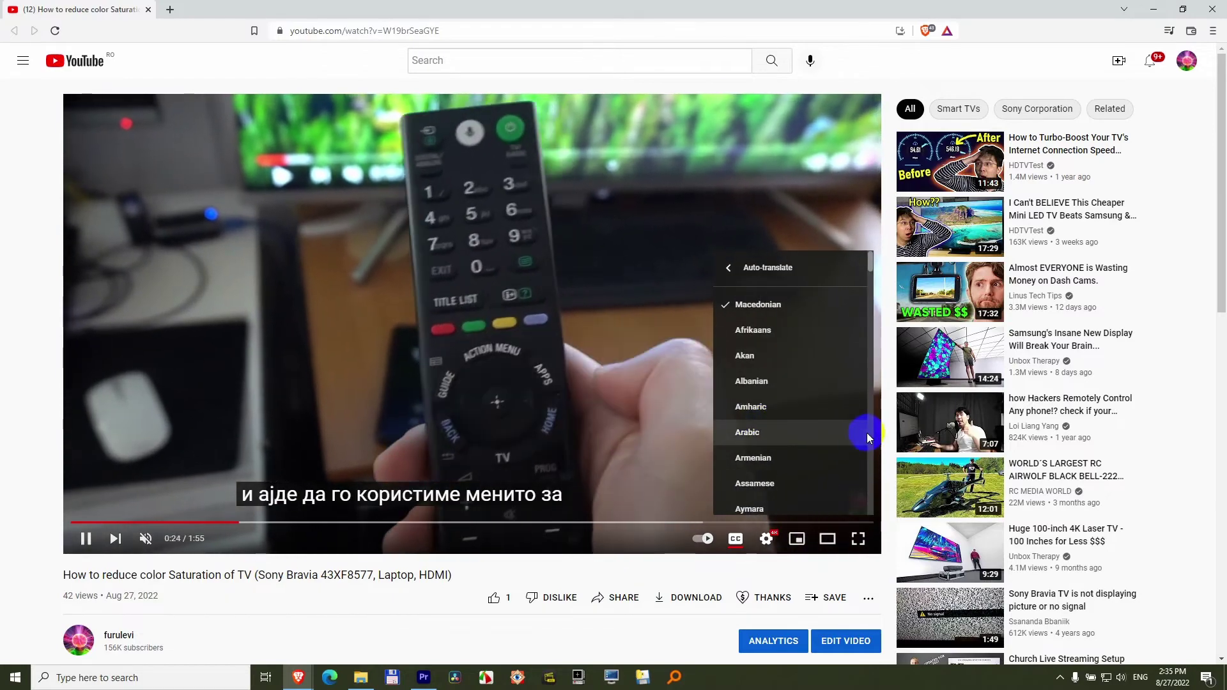
{"action": "left_click", "coordinate": [870, 431]}
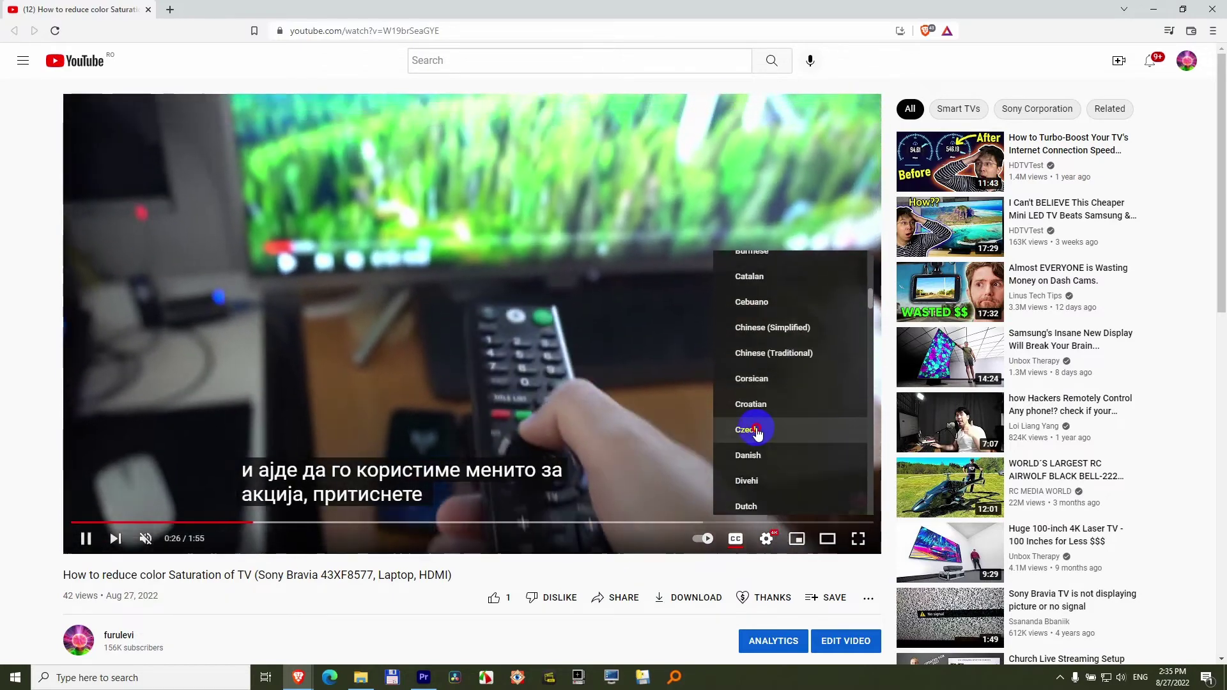
{"action": "left_click", "coordinate": [756, 431]}
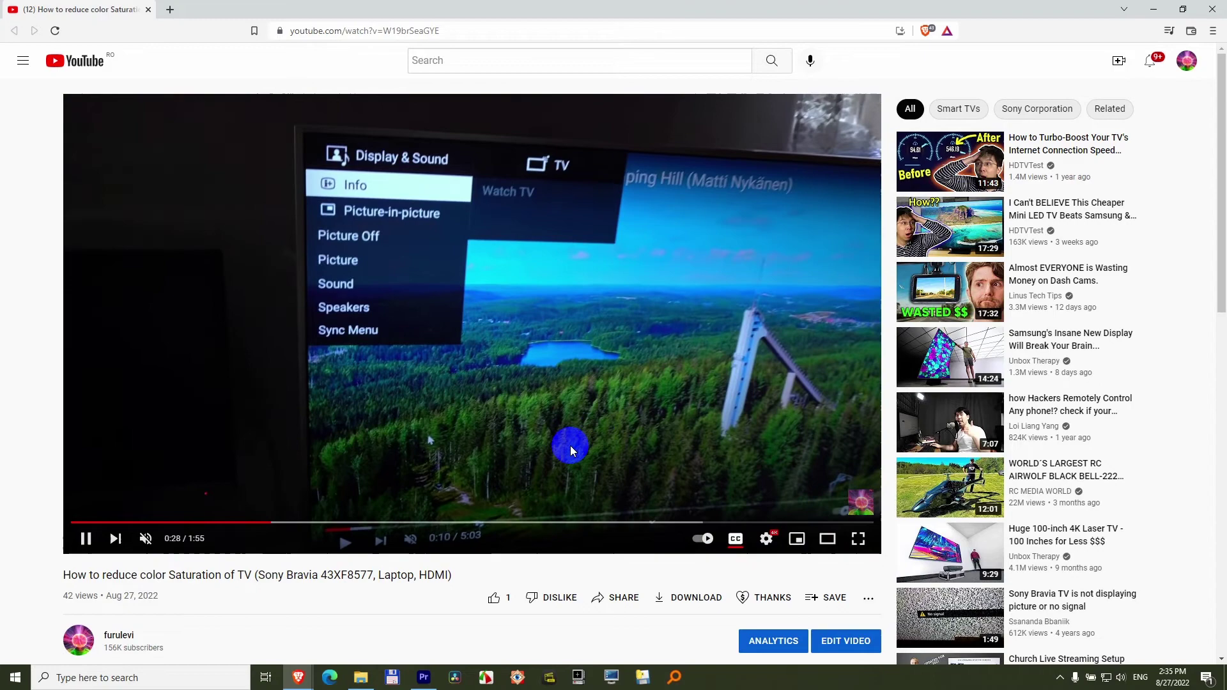